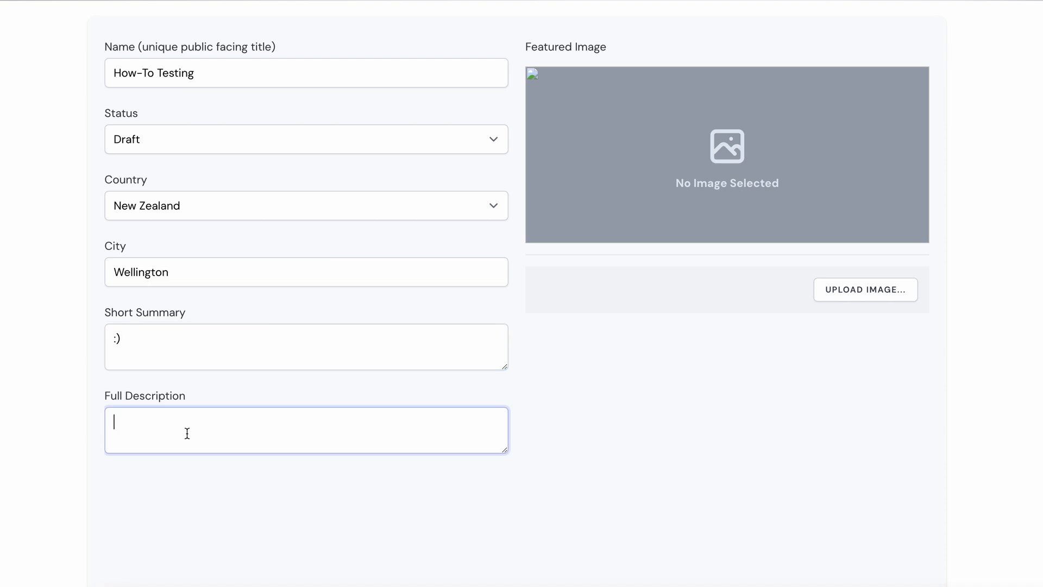
Enter "Treasure hunt!" as the full description and create the How-To Testing experience.
text(Treasure hunt!)
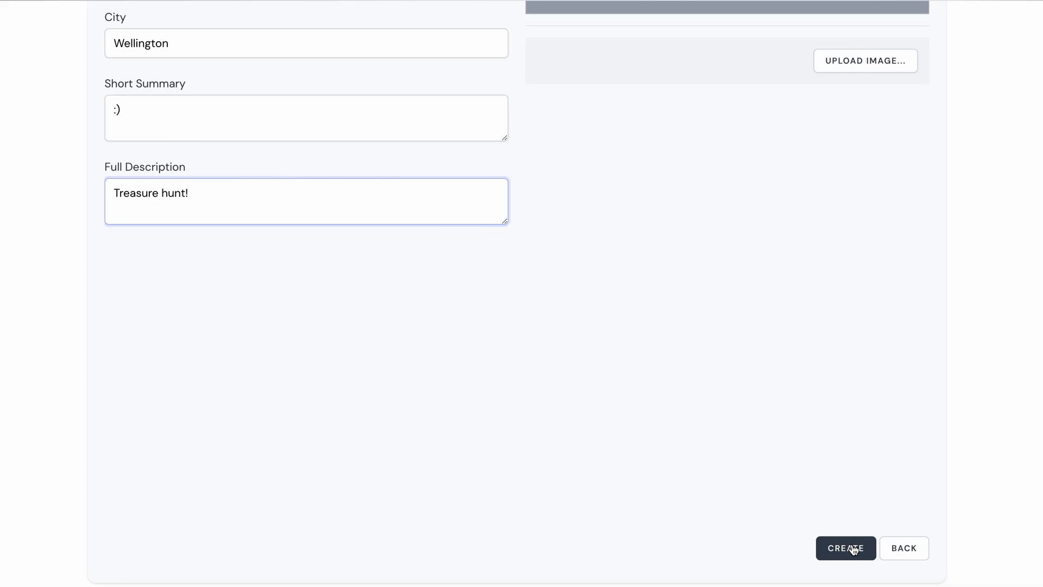
click(854, 550)
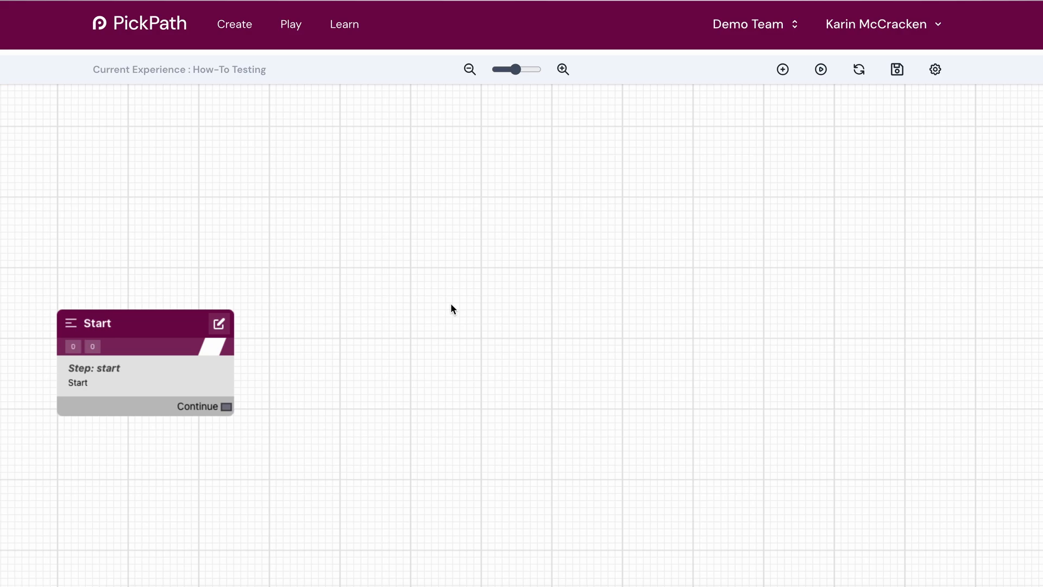
Add a Continue step to the canvas beside the Start step.
scroll(451, 308, down, 5)
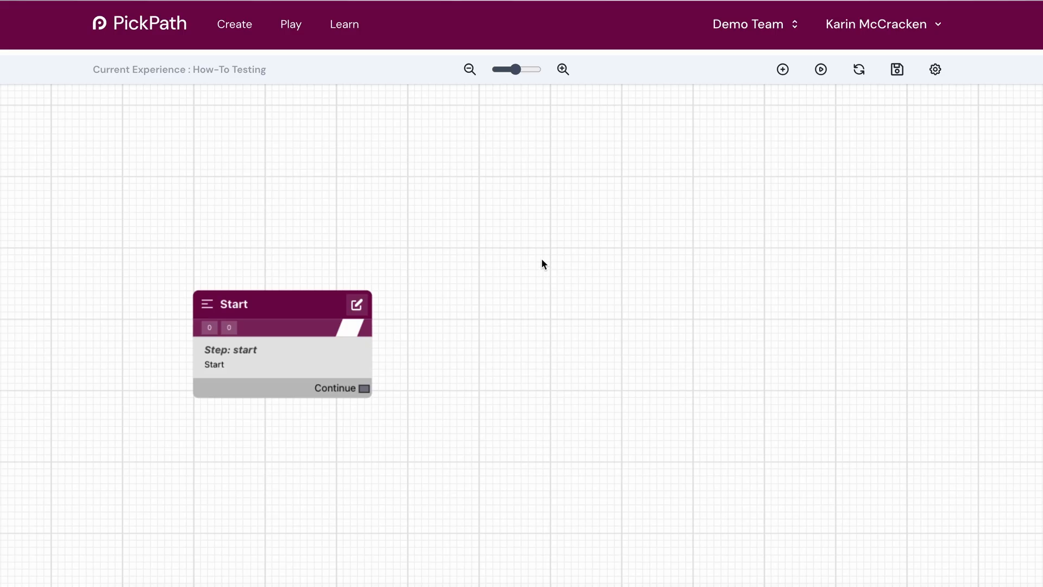
right_click(536, 251)
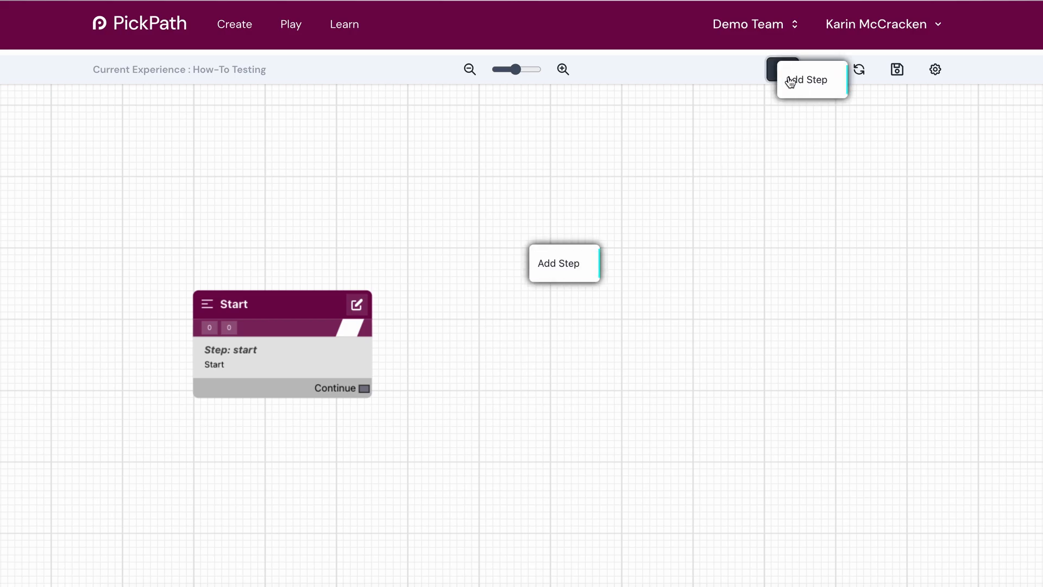
click(568, 306)
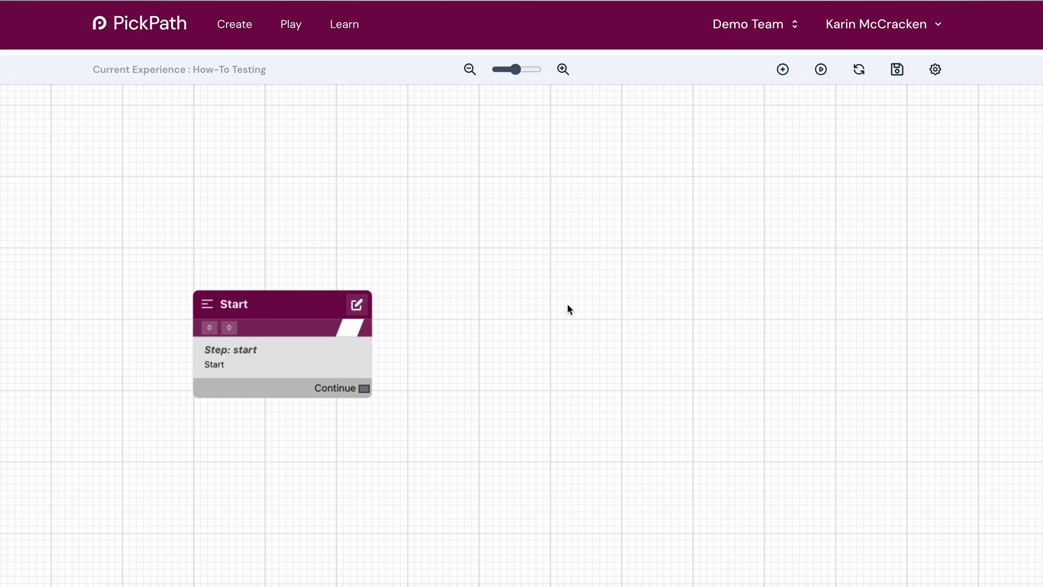
right_click(520, 275)
mouse_move(563, 292)
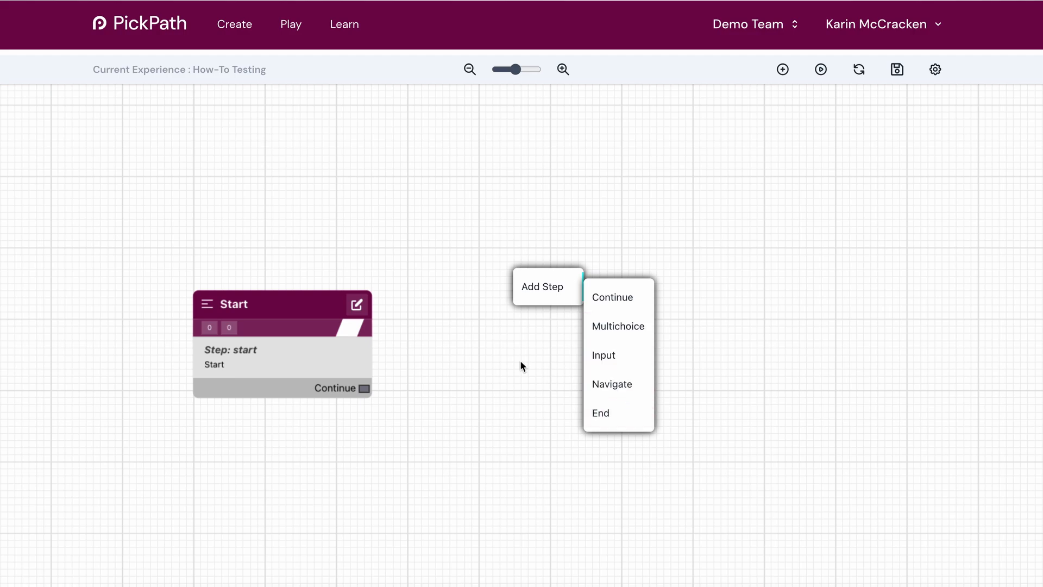
click(607, 304)
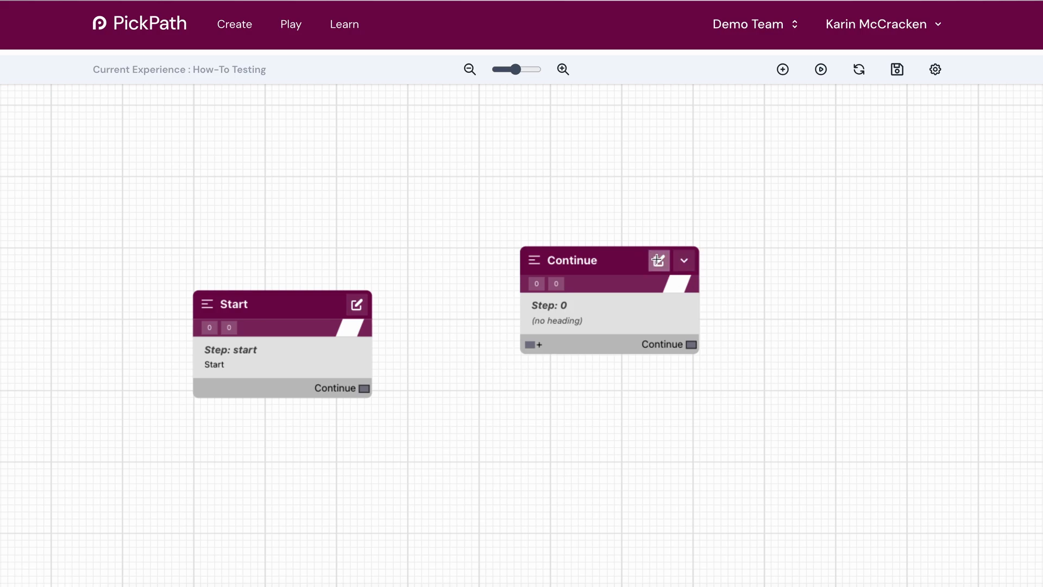
Edit the new Continue step to add an image section below the text, splitting the layout 50% text and 50% image.
click(658, 261)
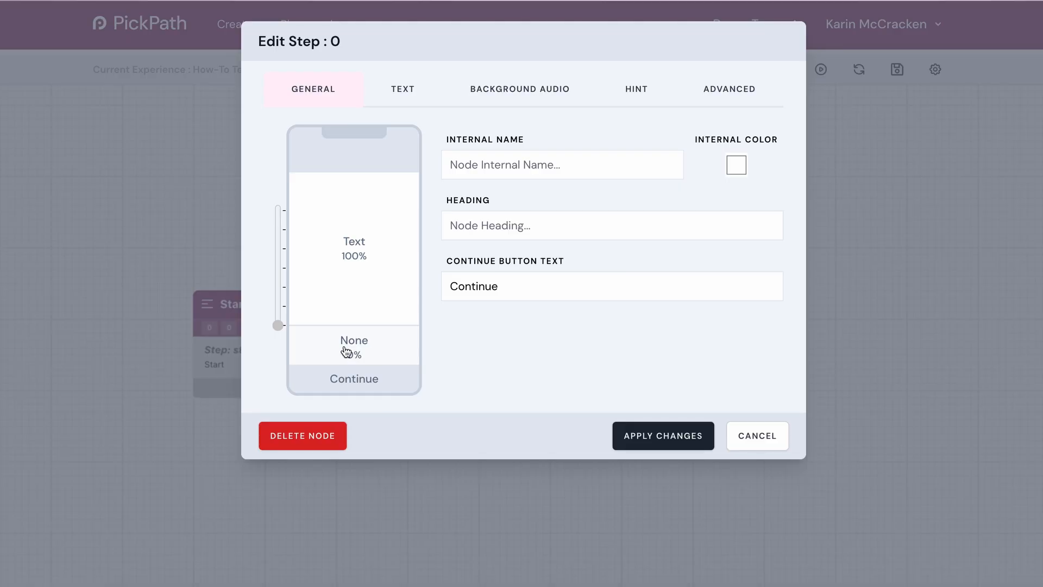
click(348, 351)
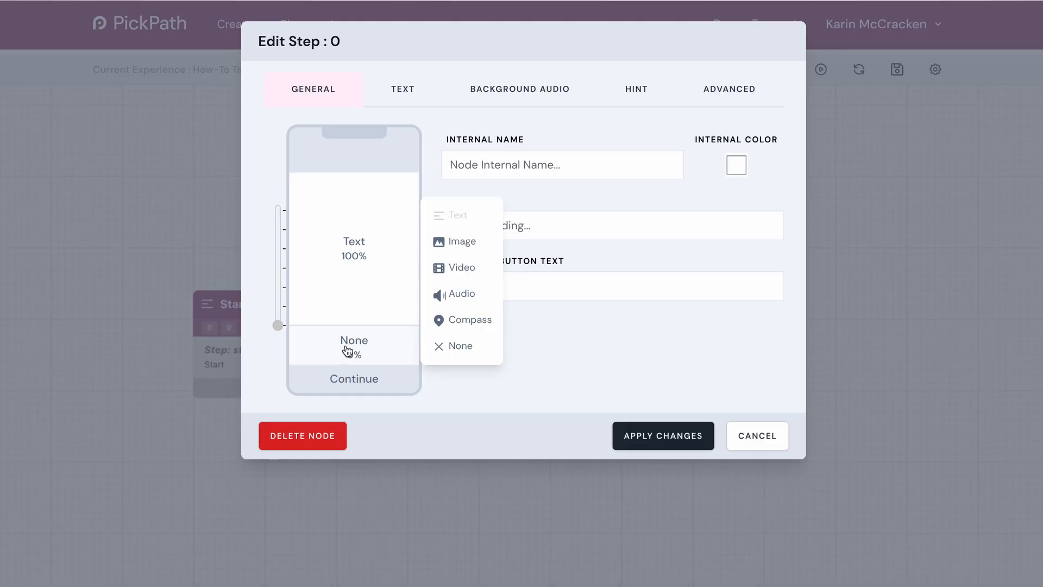
click(458, 243)
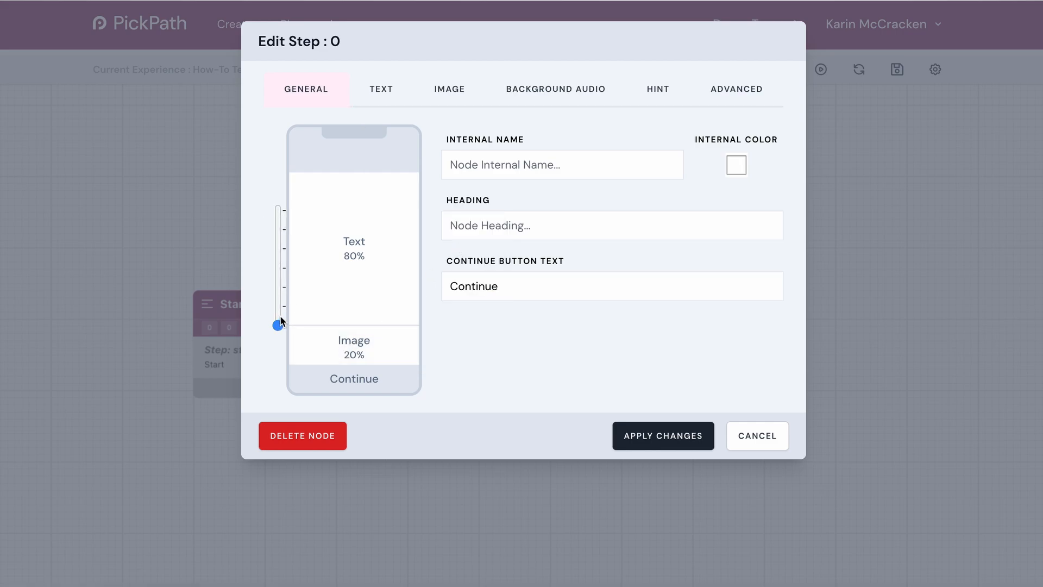
drag(281, 321, 279, 276)
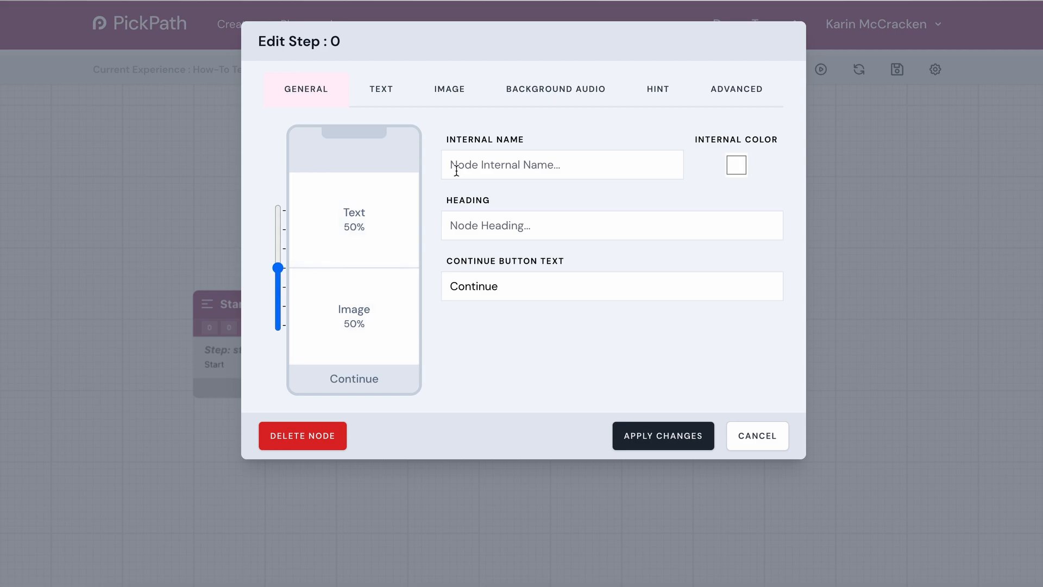
Set the step's internal name to "Intro treasure hunt - pic" and its heading to a "Hello" greeting with the two players' names.
click(484, 168)
click(494, 229)
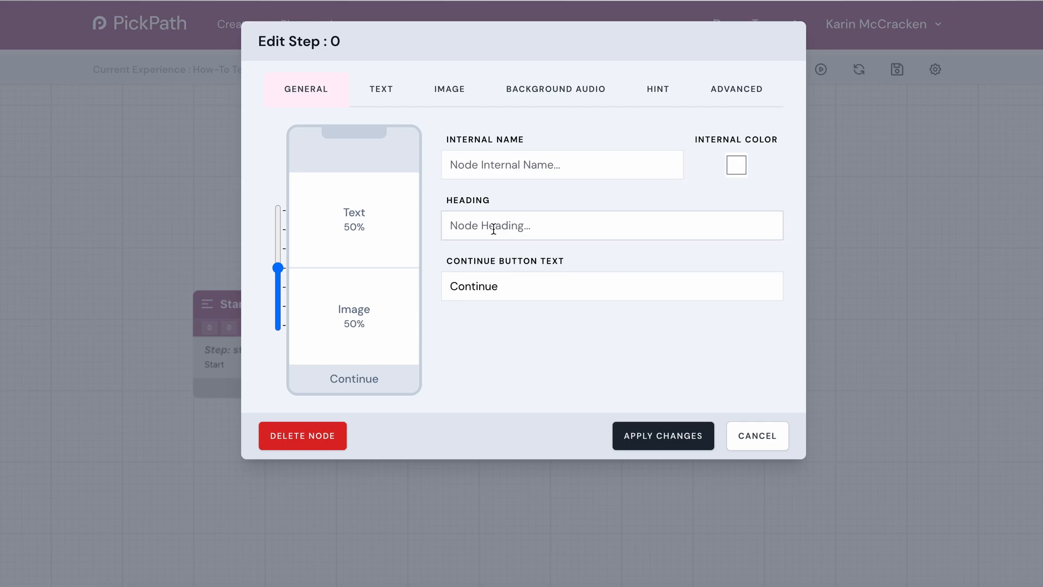
click(497, 170)
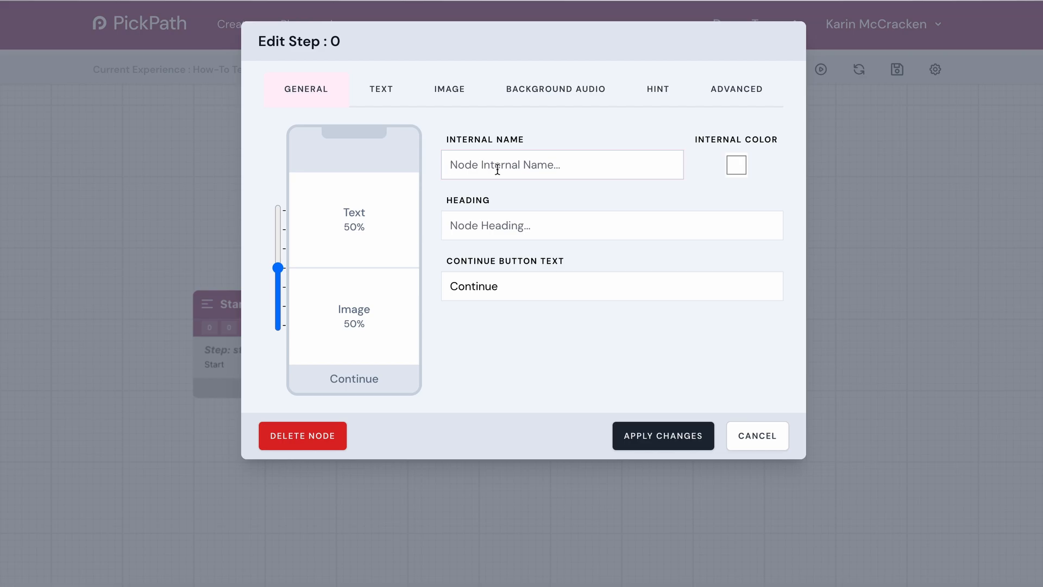
text(Intro treasure hunt - pic)
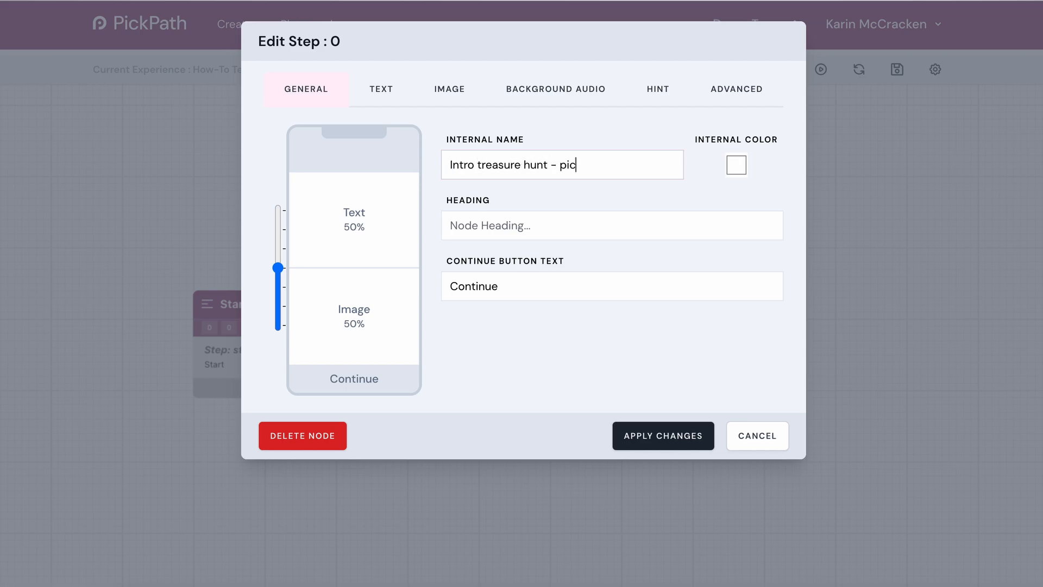
click(488, 225)
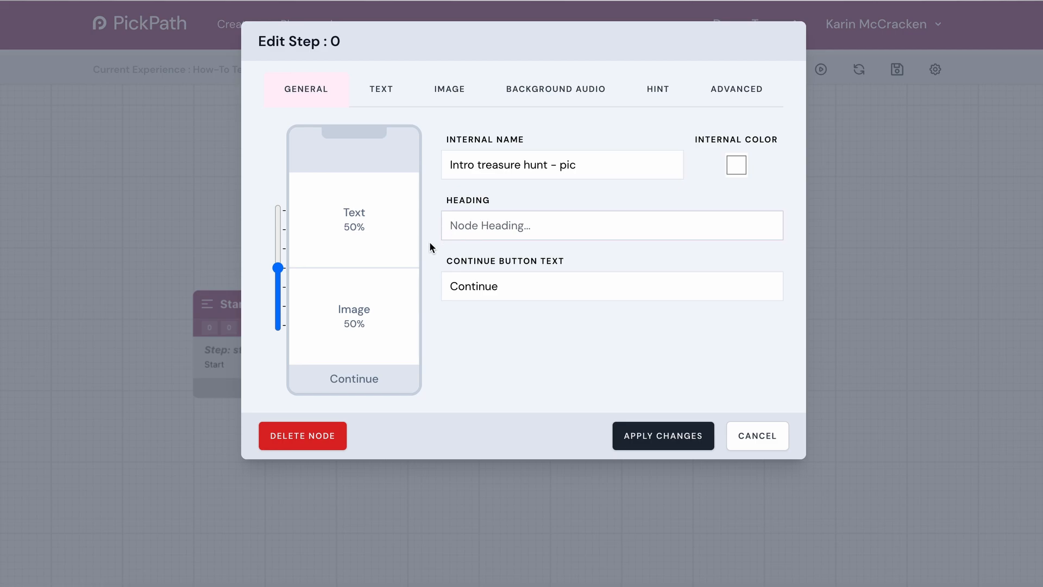
text(Hello Matilda and Ada!)
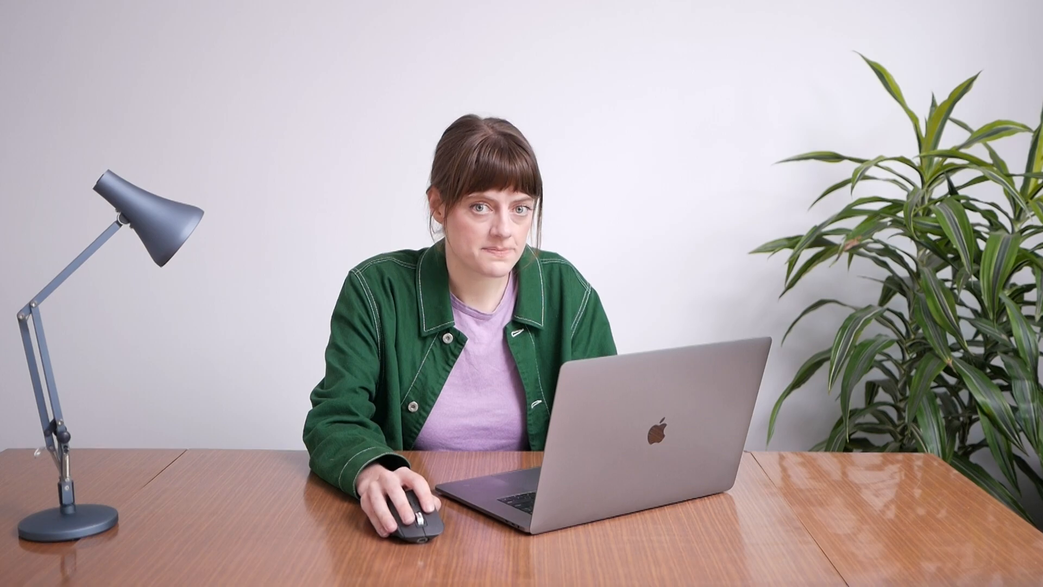
Write the step's text content: "I heard that there's some treasure around here - do you think you can help me find it".
click(397, 93)
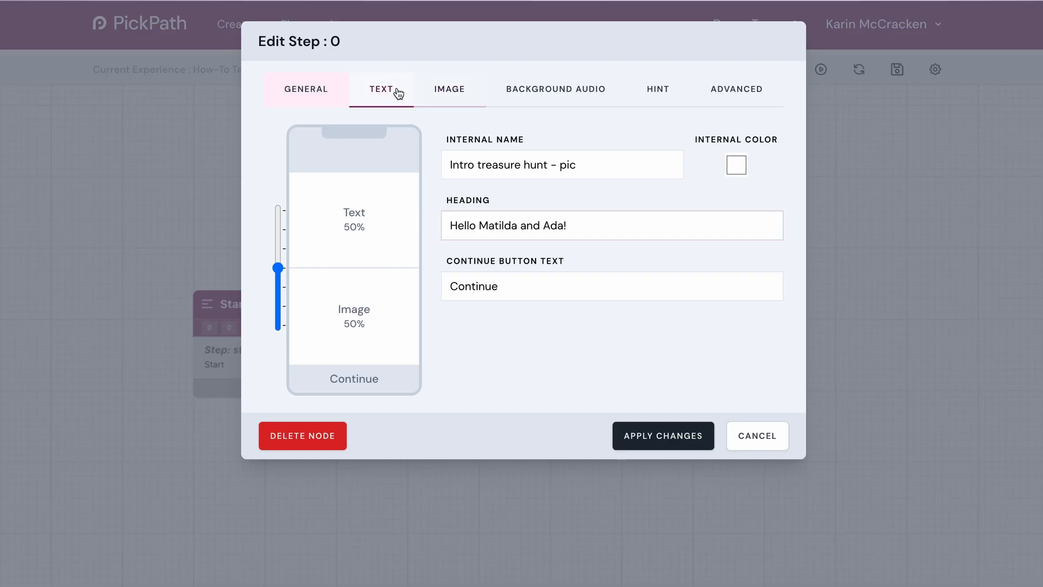
click(375, 92)
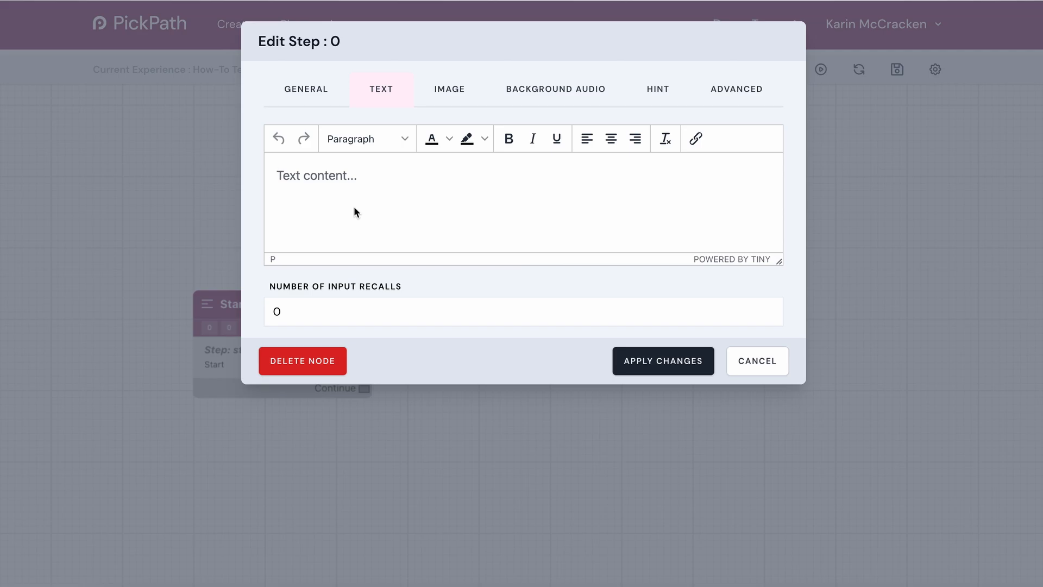
text(I heard)
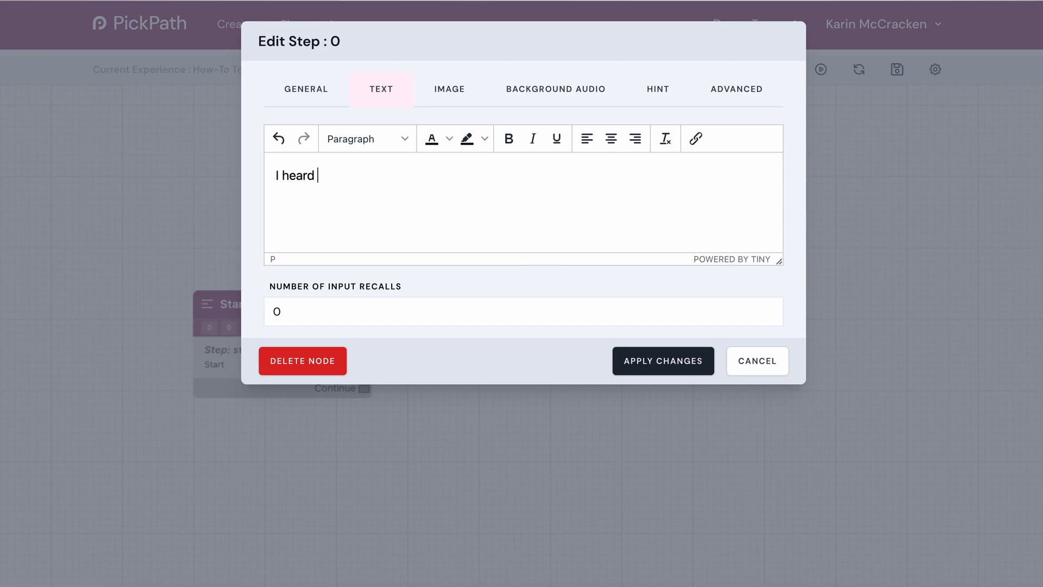
text( that there's some t)
text(reas)
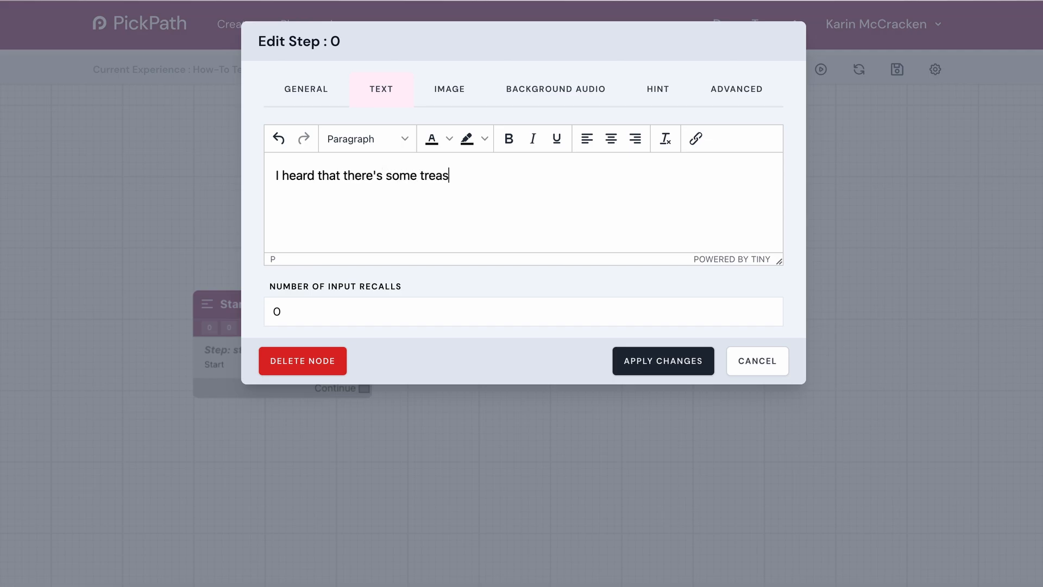
text(ure around here - do )
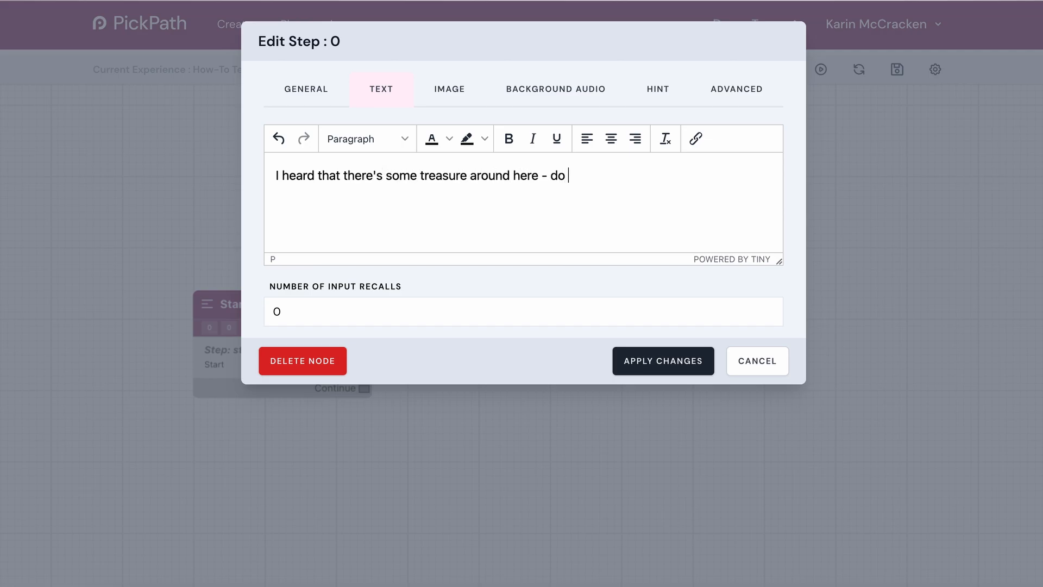
text(you think you can hel)
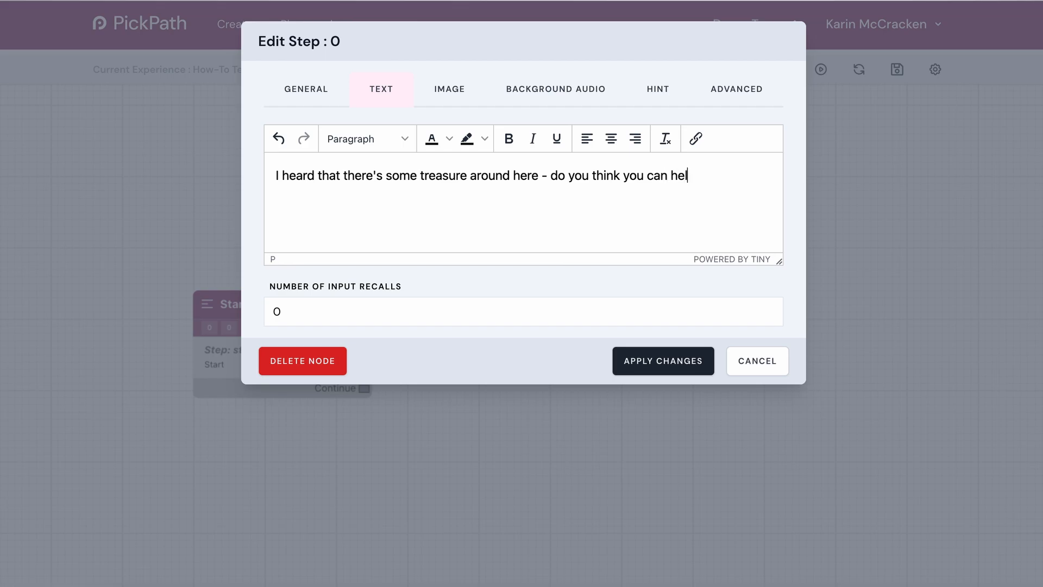
text(p me find it?)
Upload "Chocolate treasure!.jpeg" from Downloads and select it as the step's image.
click(447, 86)
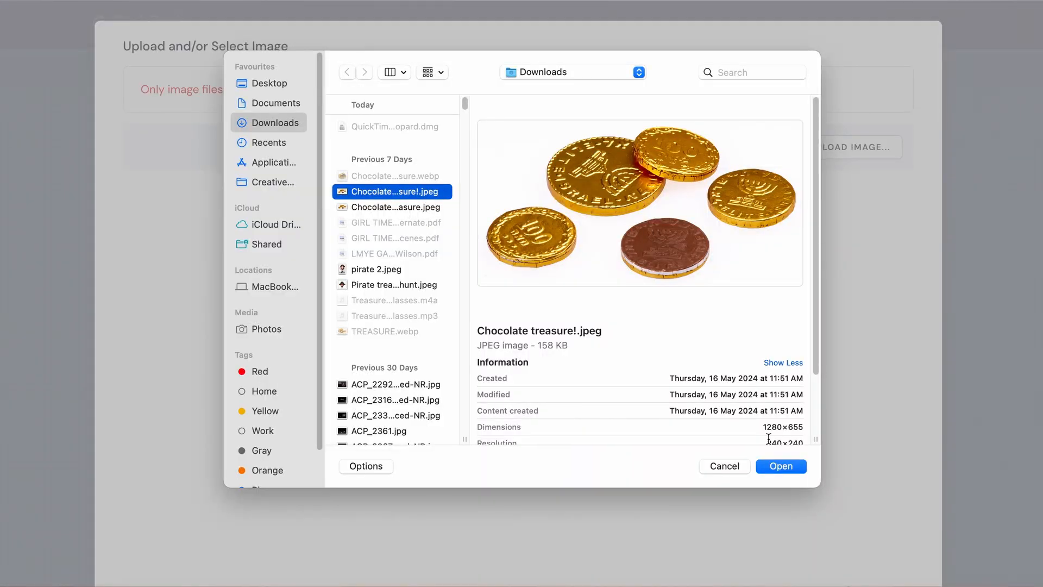
click(780, 468)
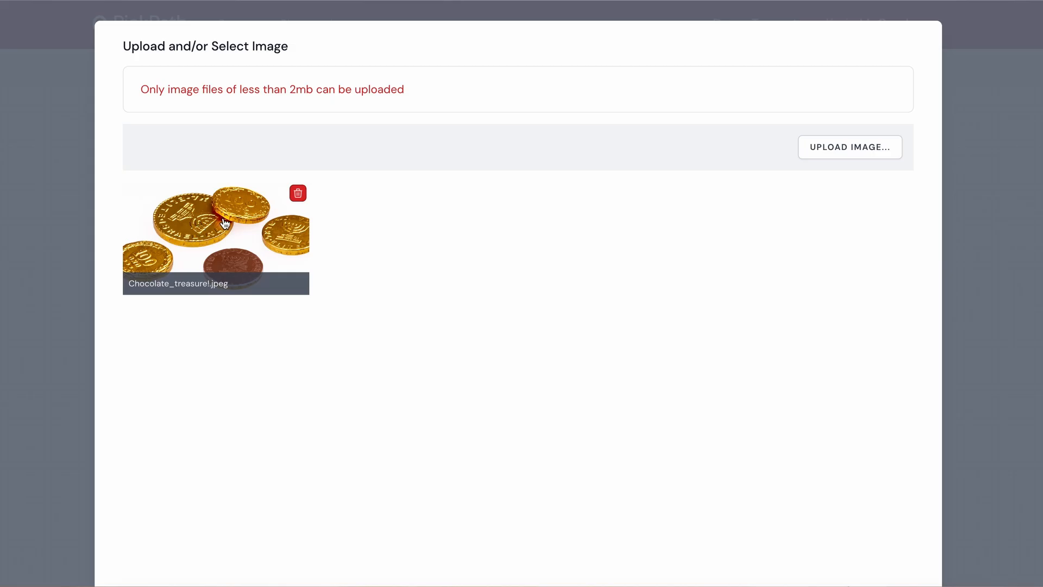
click(223, 224)
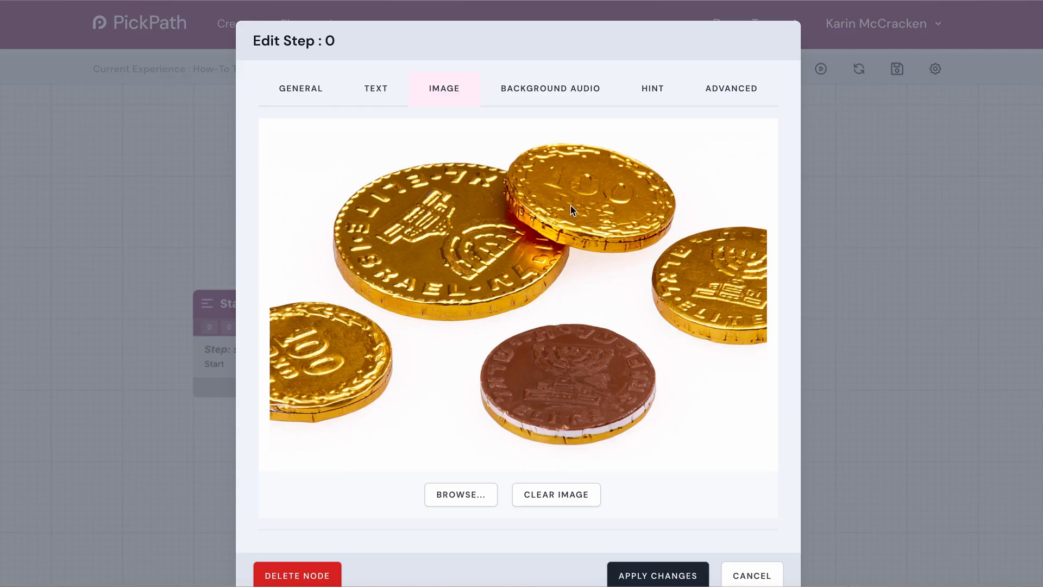
Write the step's hint: "It's chocolate - and if you find it, it's yours".
click(530, 93)
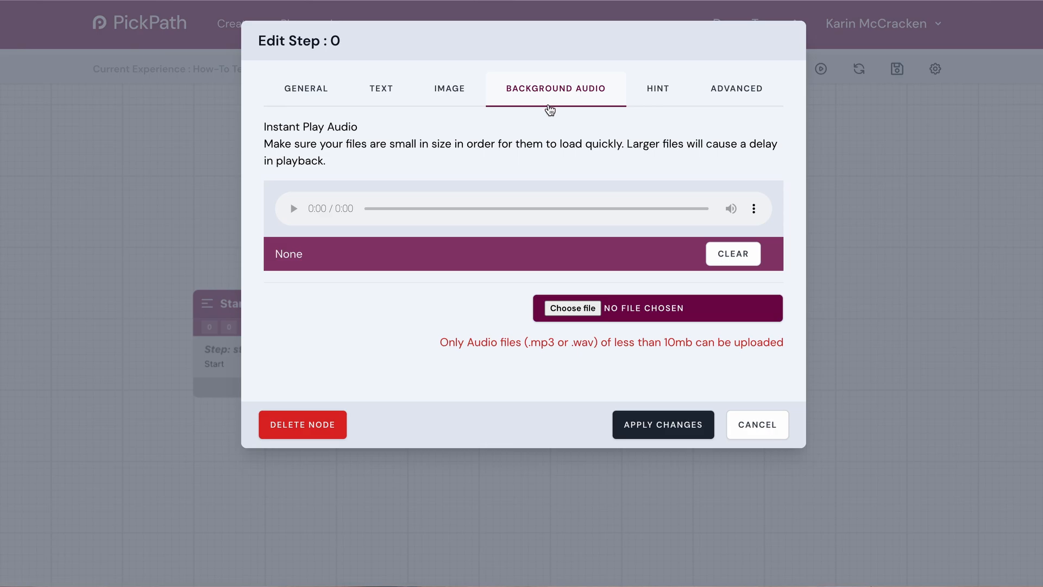
click(653, 98)
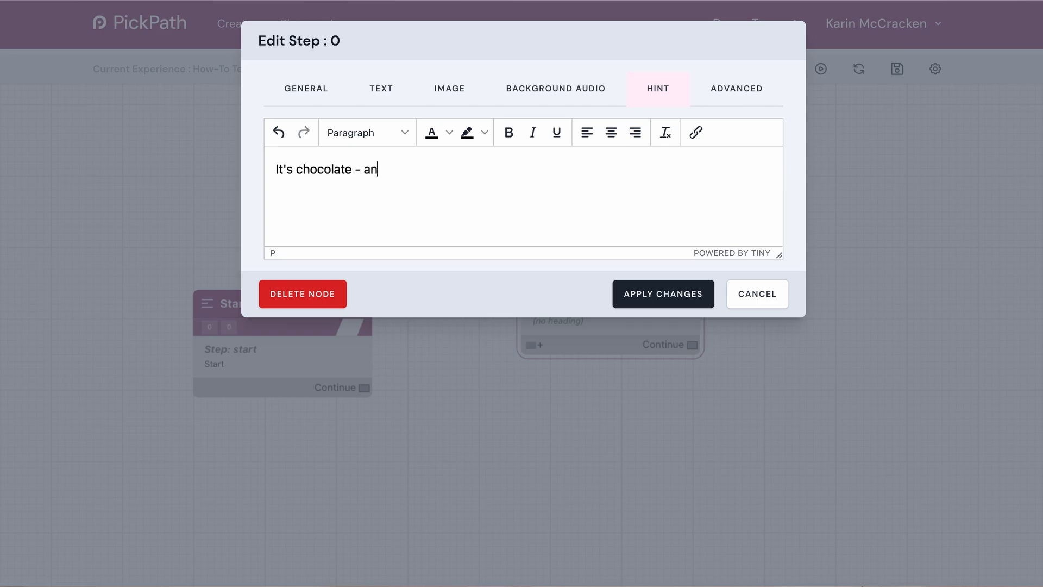
text(d if you find it, i)
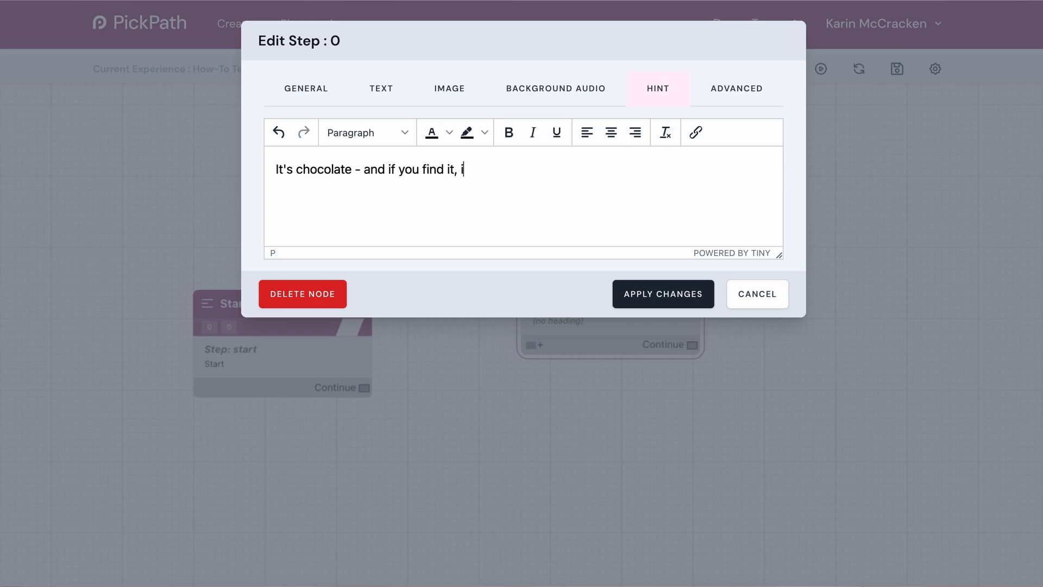
text(t's yours!)
Change the continue button text to "Let's go!" and apply the changes to the step.
click(303, 93)
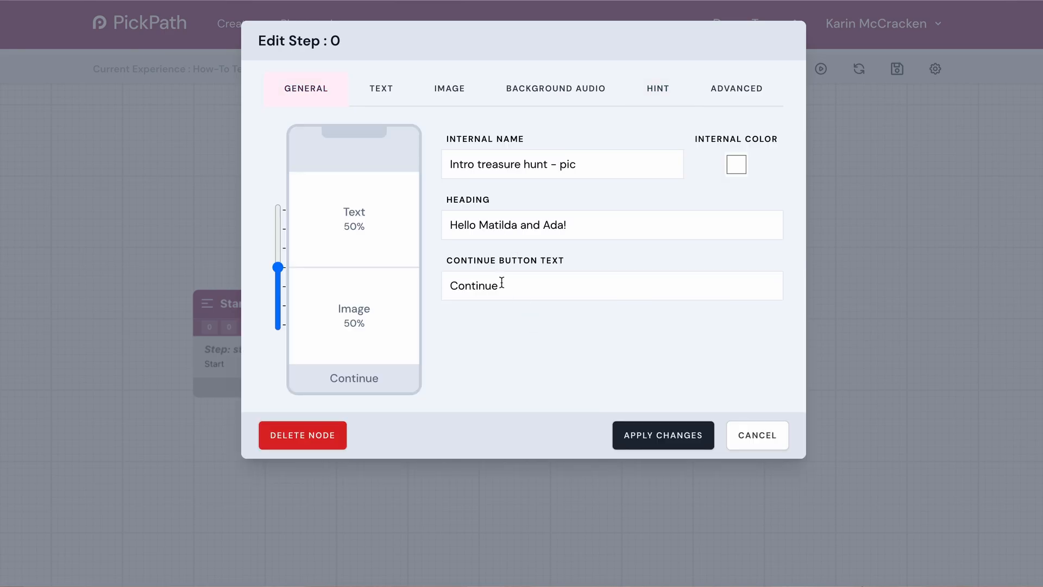
drag(504, 286, 447, 286)
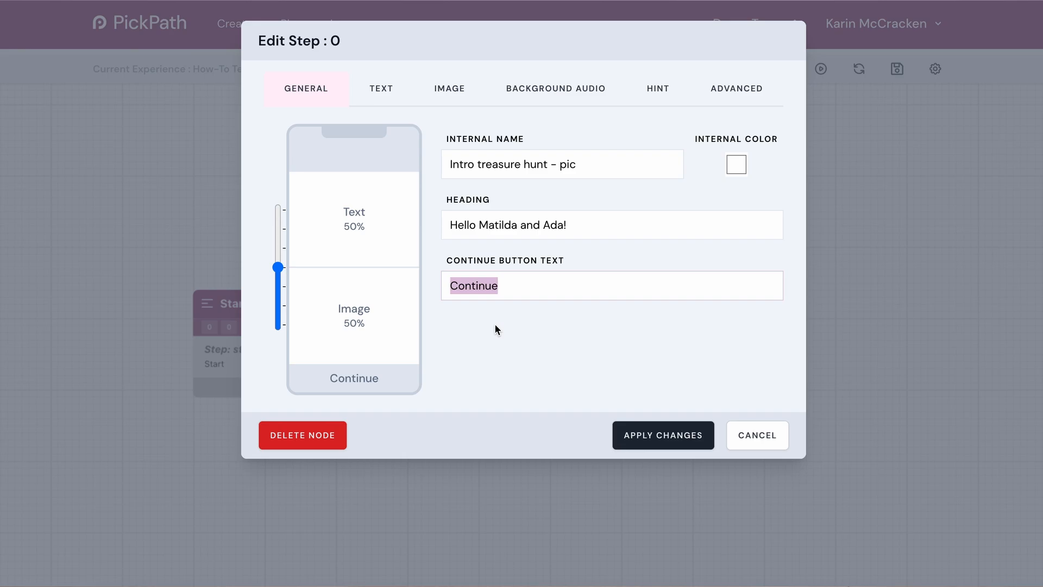
text(Let's go!)
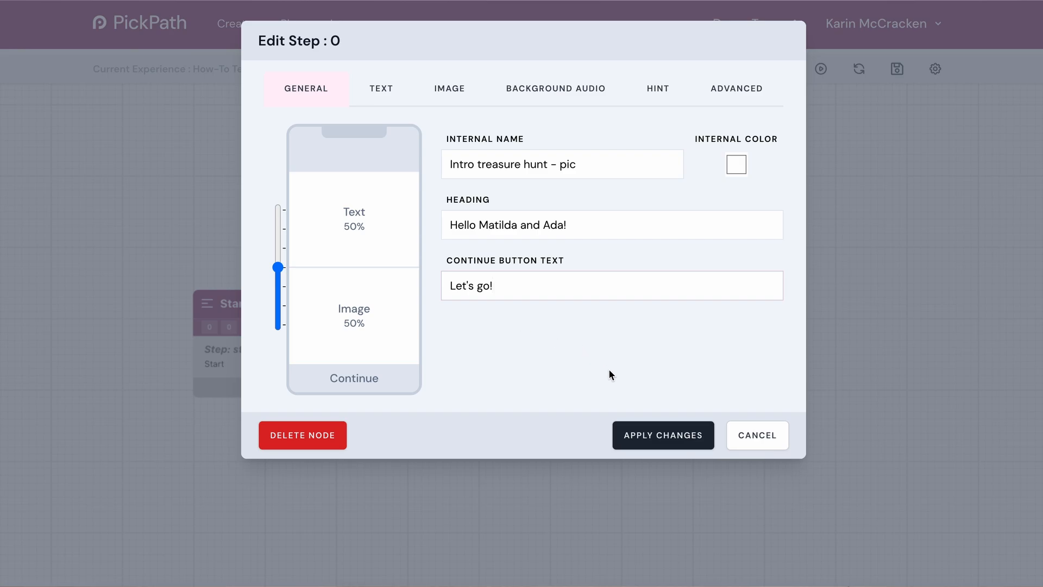
click(663, 437)
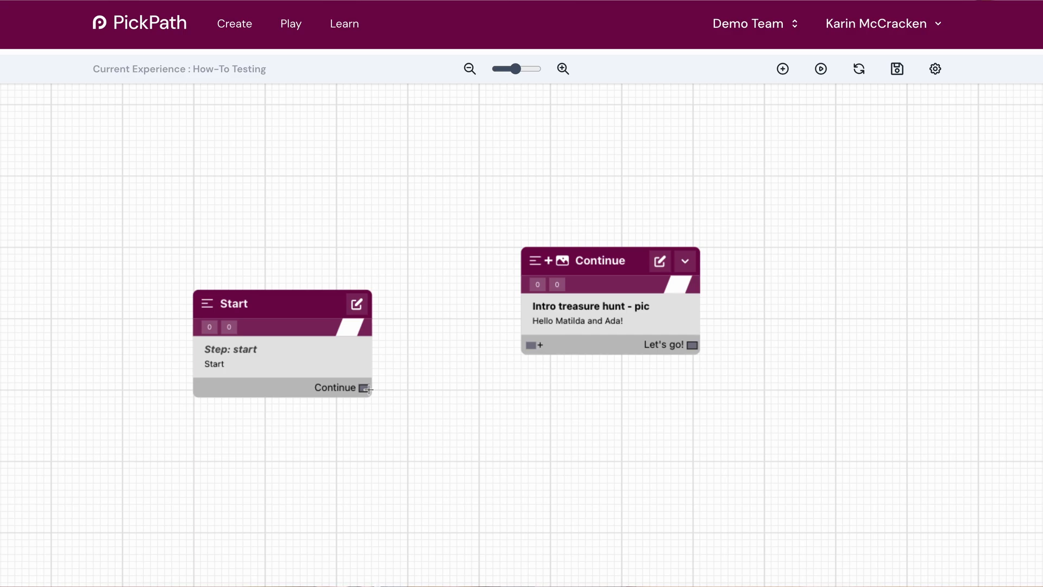
Link the Start step's Continue output to the intro treasure hunt step and save the experience.
drag(389, 386, 531, 345)
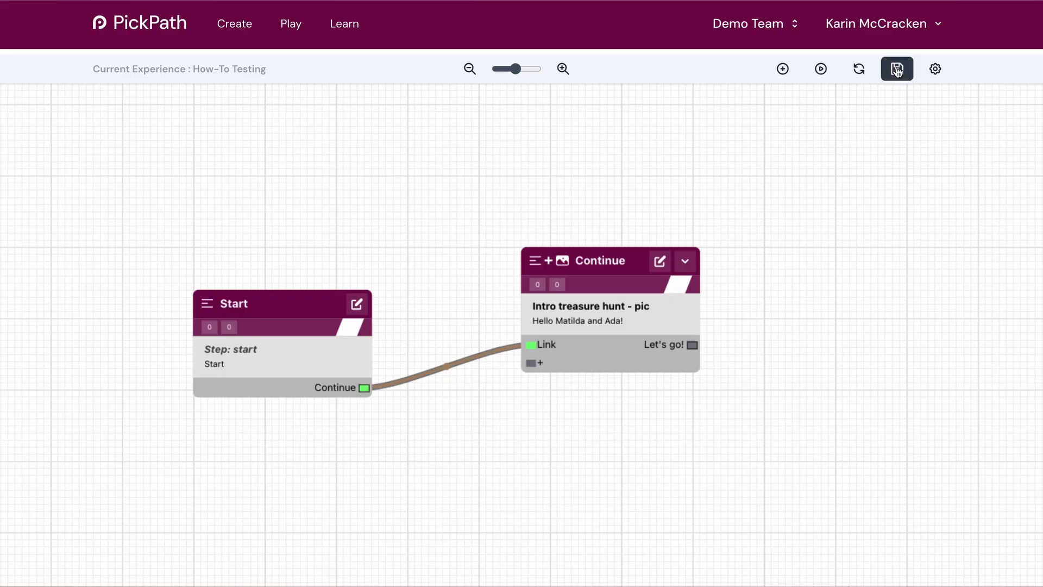
click(897, 70)
Add an End step after the intro treasure hunt step and link the "Let's go!" output to it.
drag(751, 279, 680, 284)
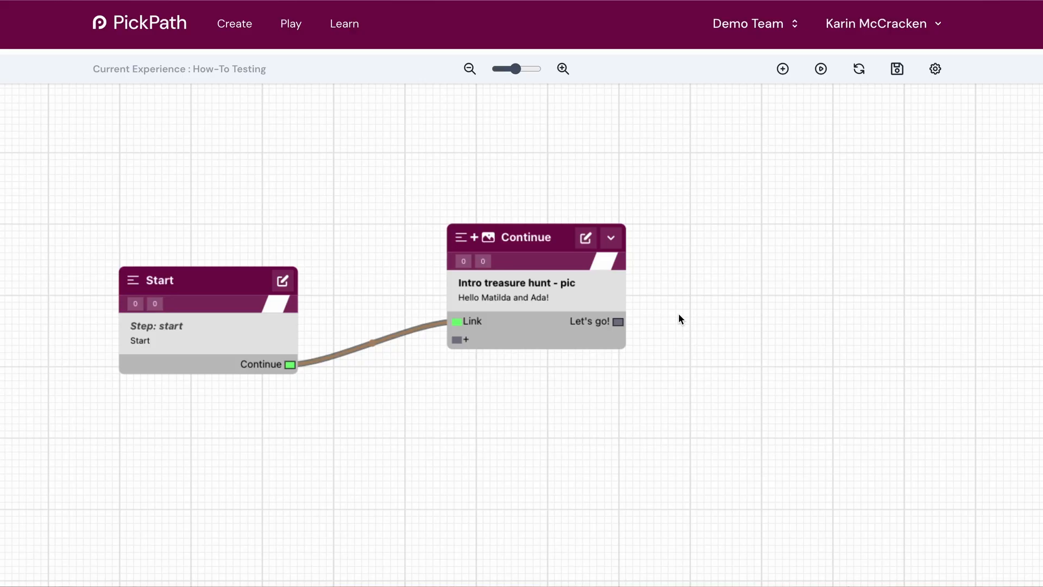
drag(730, 271, 659, 199)
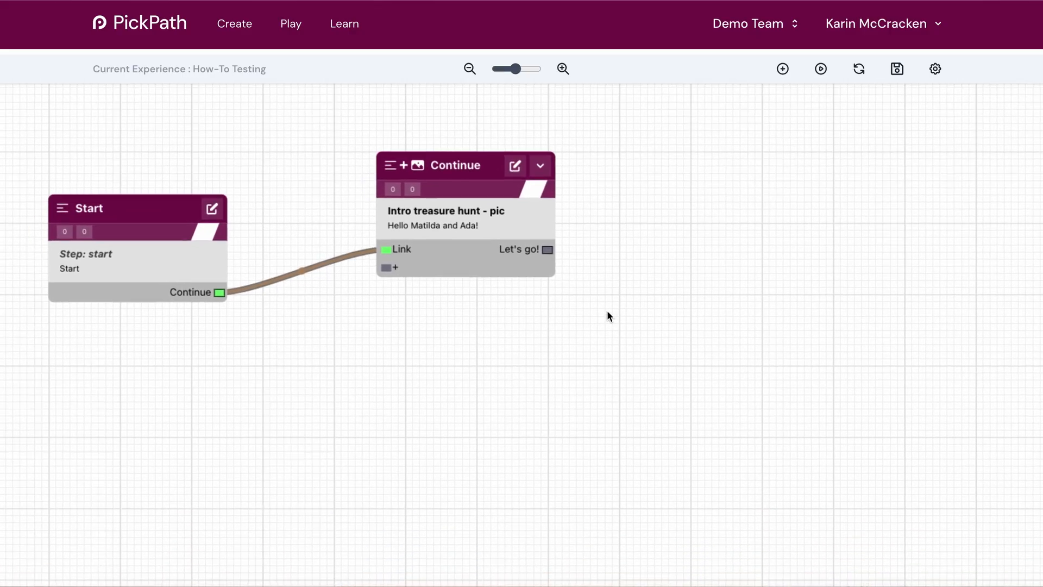
right_click(634, 305)
mouse_move(668, 319)
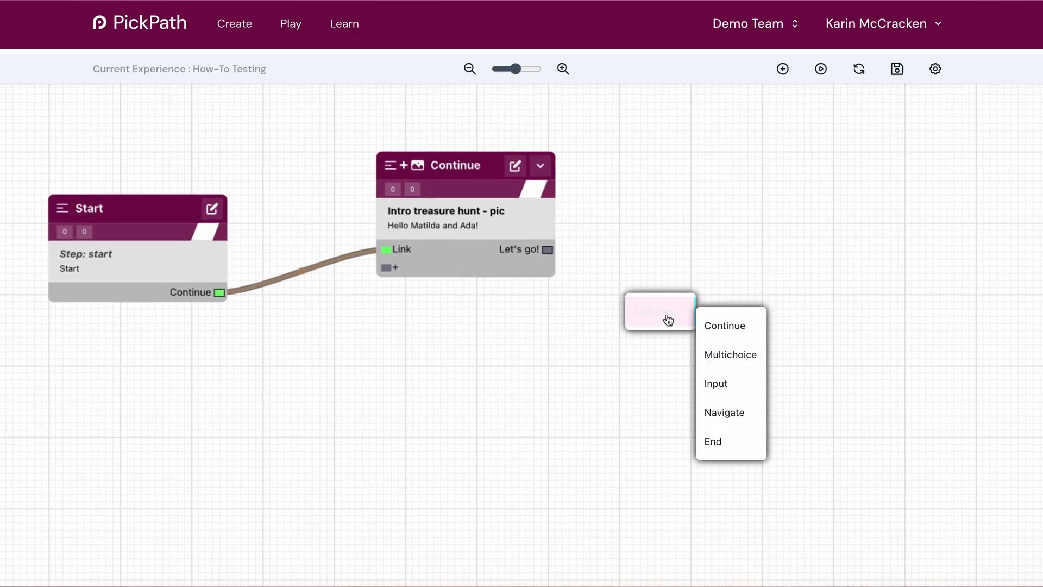
click(727, 447)
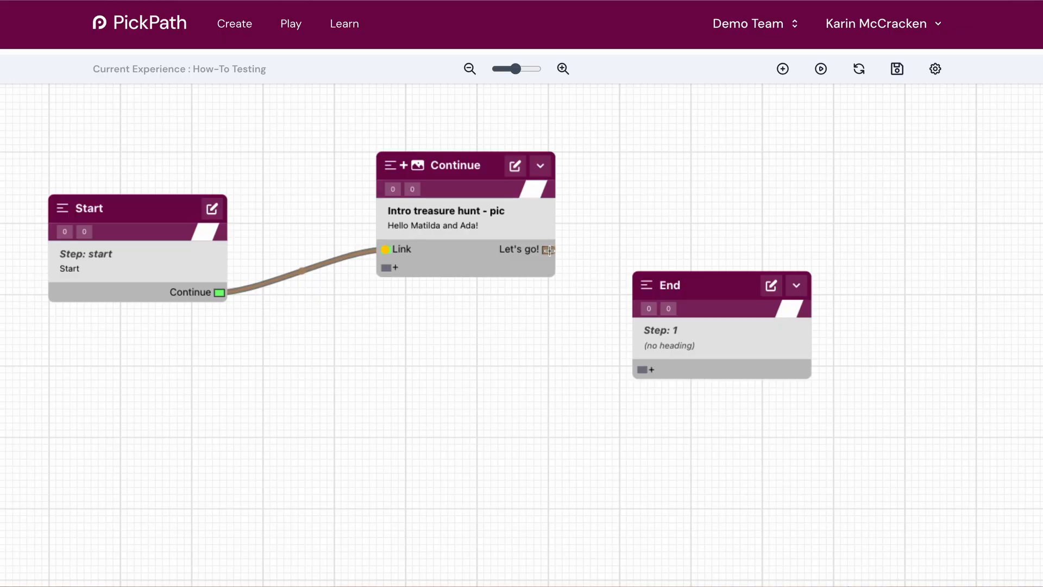
drag(549, 250, 644, 371)
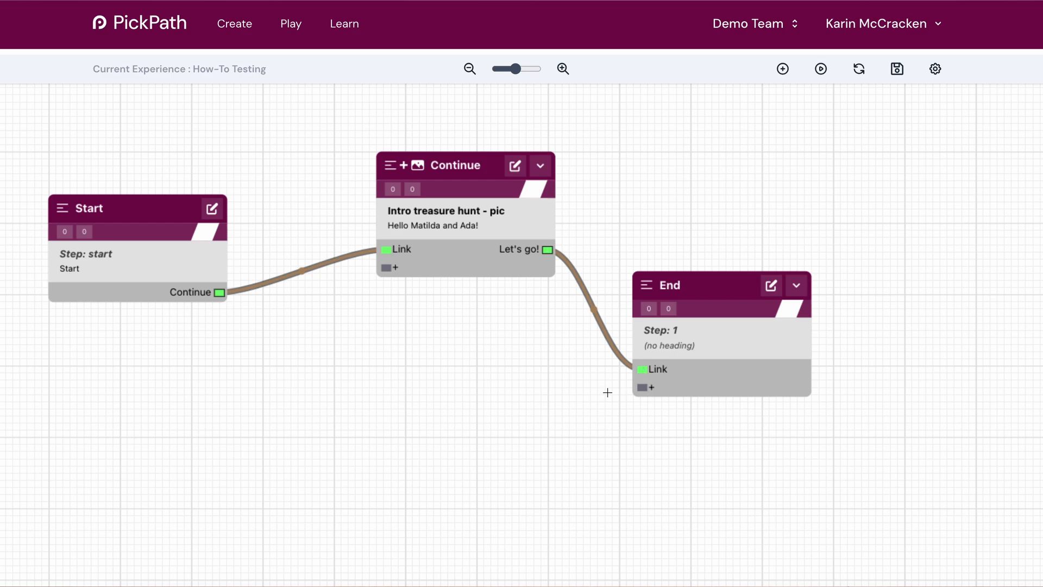